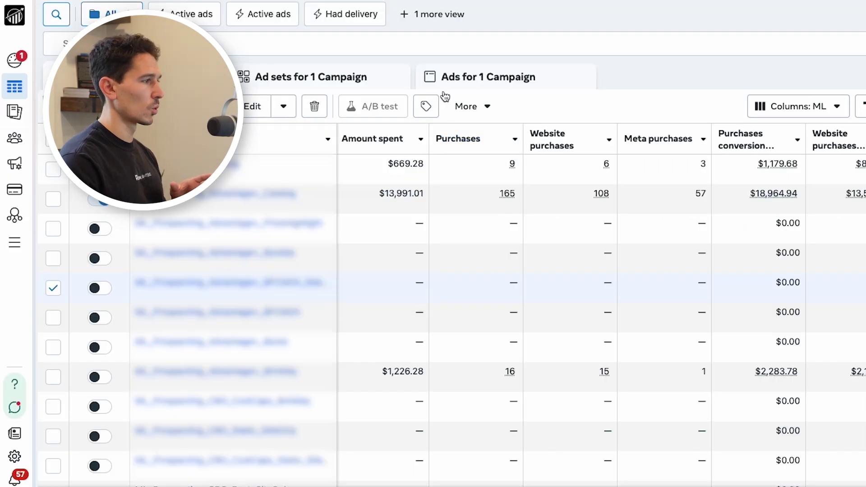
# - Sort the campaigns by amount spent, highest first, and open the top-spending campaign for editing
pyautogui.click(408, 146)
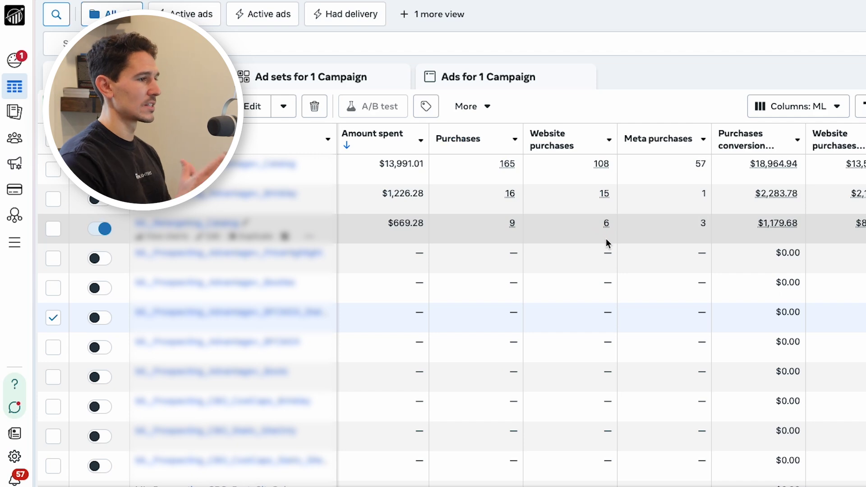
pyautogui.click(280, 170)
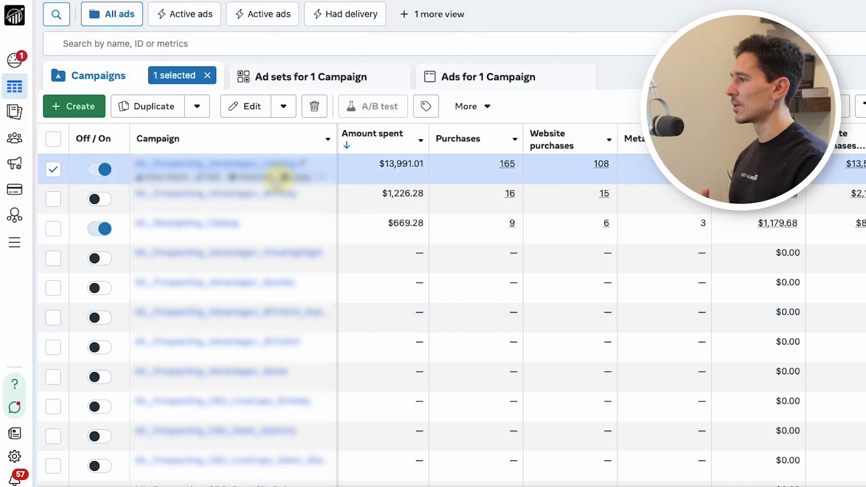
pyautogui.click(199, 177)
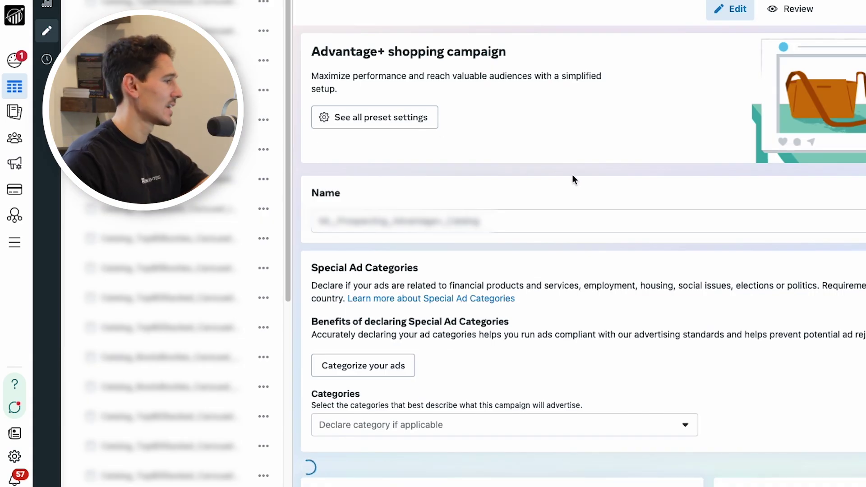
# - Expand the engaged audience and existing customers definitions in the campaign's Reporting section
pyautogui.scroll(-9, 573, 174)
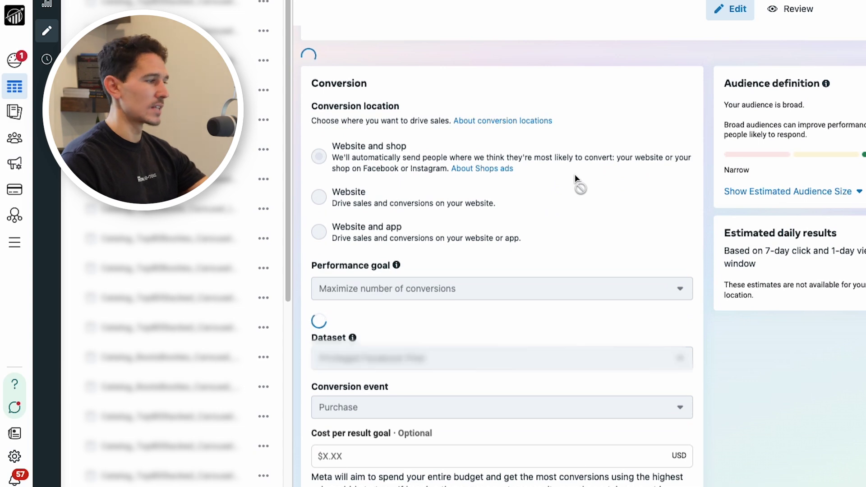
pyautogui.scroll(-3, 403, 176)
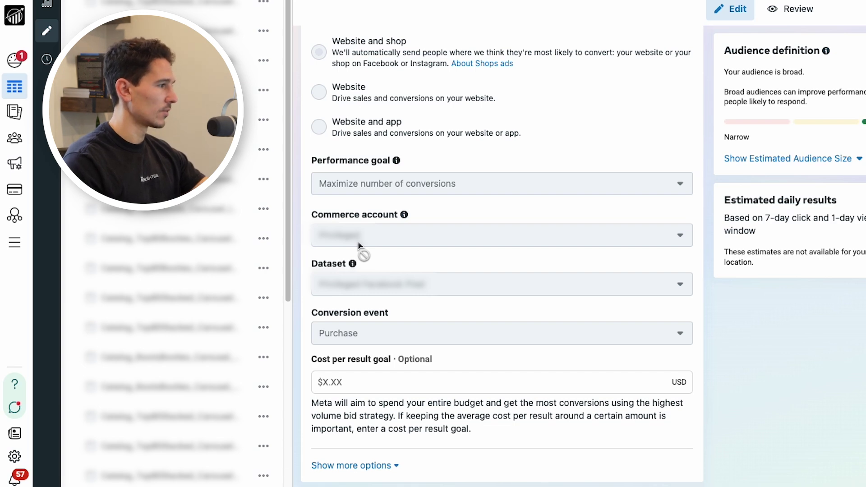
pyautogui.scroll(-9, 358, 244)
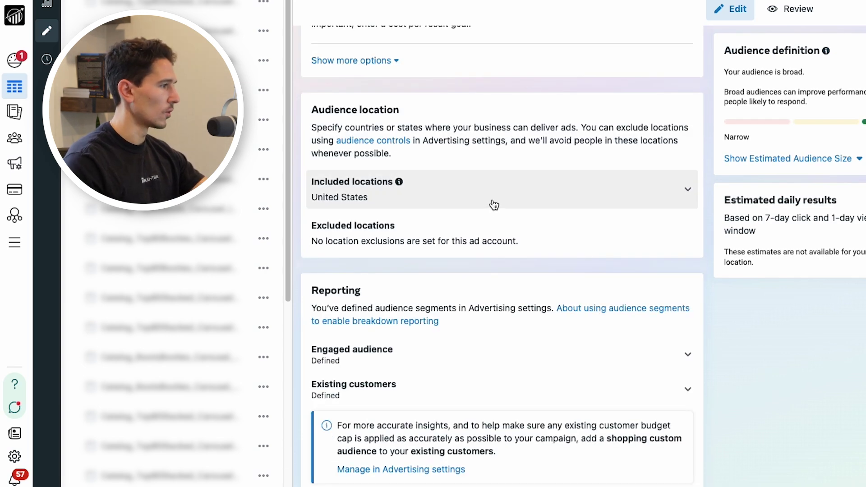
pyautogui.scroll(-3, 494, 205)
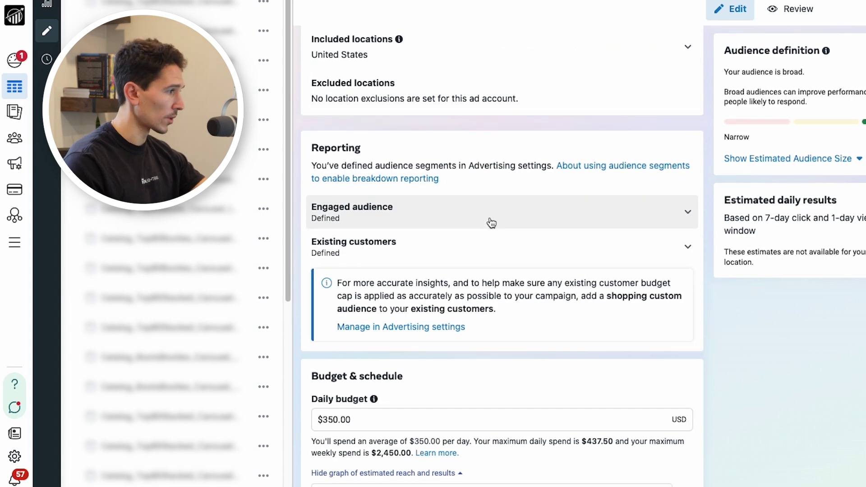
pyautogui.click(488, 221)
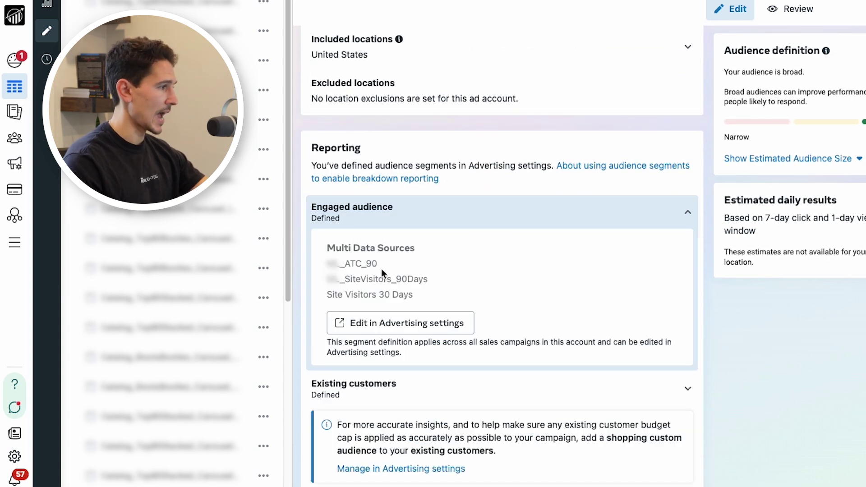
pyautogui.click(384, 383)
pyautogui.scroll(-6, 520, 356)
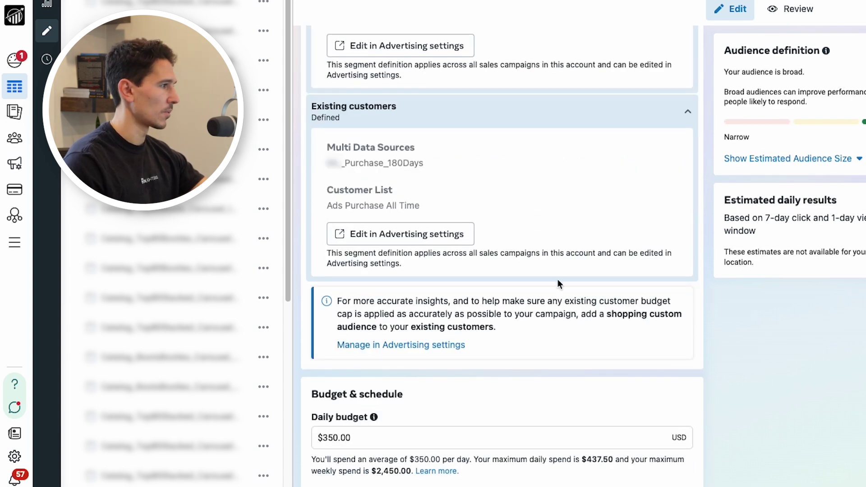
# - Examine the campaign's daily budget, estimated conversions graph, existing customer budget cap, schedule and suggested ads
pyautogui.scroll(-7, 557, 280)
pyautogui.scroll(-1, 696, 218)
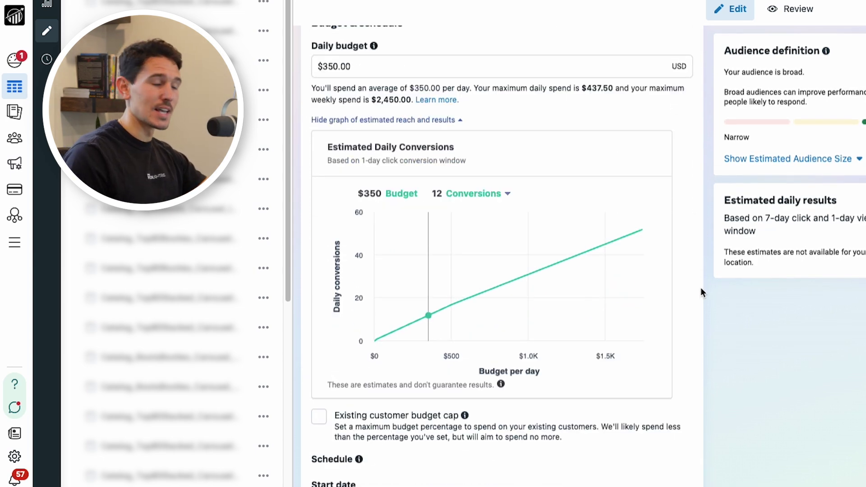
pyautogui.scroll(-3, 694, 289)
pyautogui.scroll(1, 429, 289)
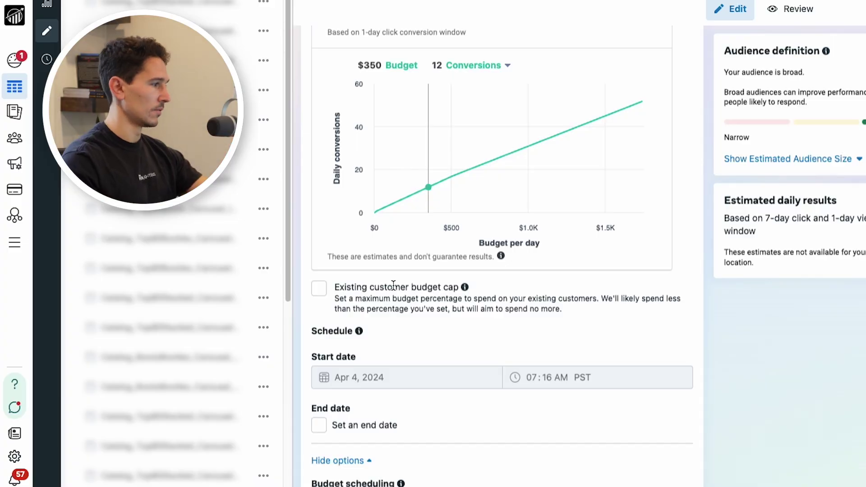
pyautogui.scroll(-7, 453, 312)
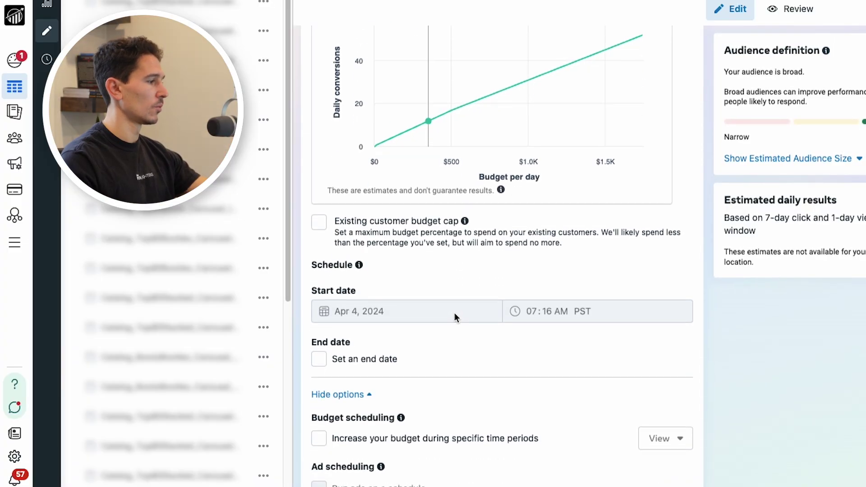
pyautogui.scroll(-3, 496, 297)
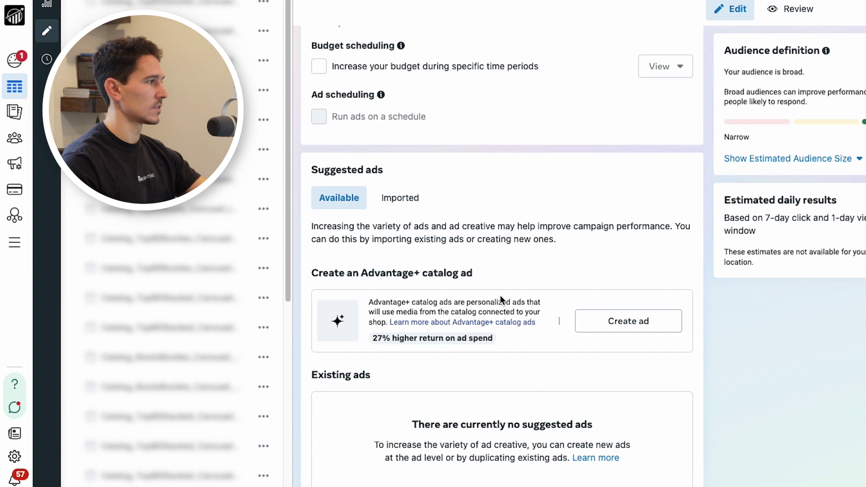
pyautogui.scroll(6, 516, 314)
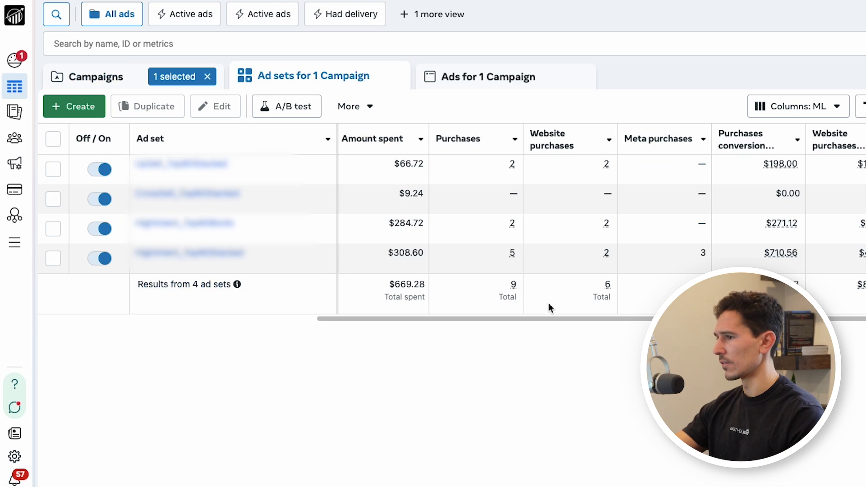
# - Sort the retargeting campaign's ad sets by amount spent, highest first, and open the top-spending ad set for editing
pyautogui.click(381, 141)
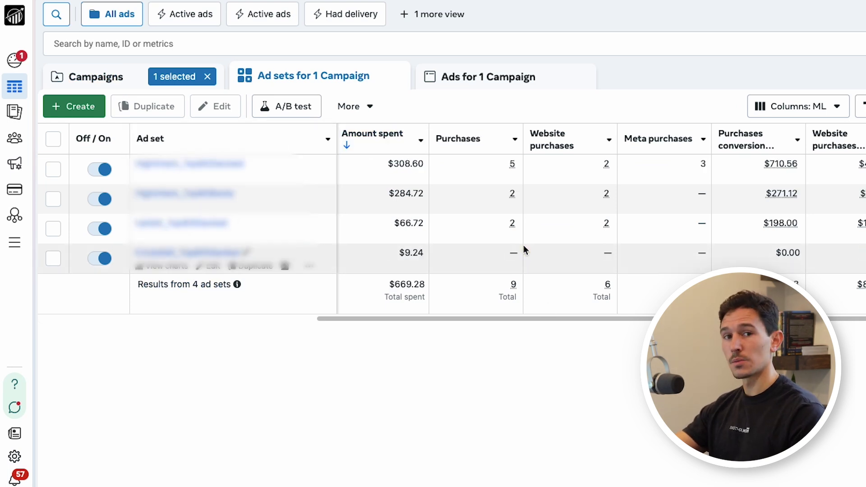
pyautogui.click(53, 169)
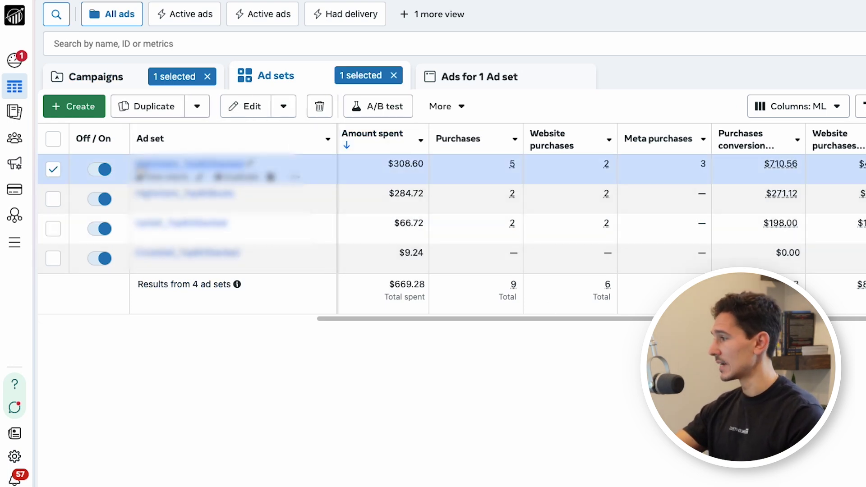
pyautogui.click(234, 199)
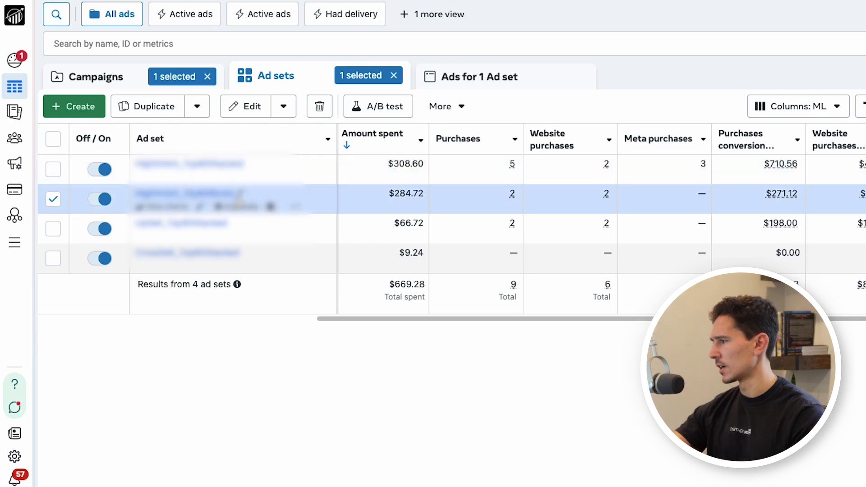
pyautogui.click(384, 232)
pyautogui.click(379, 258)
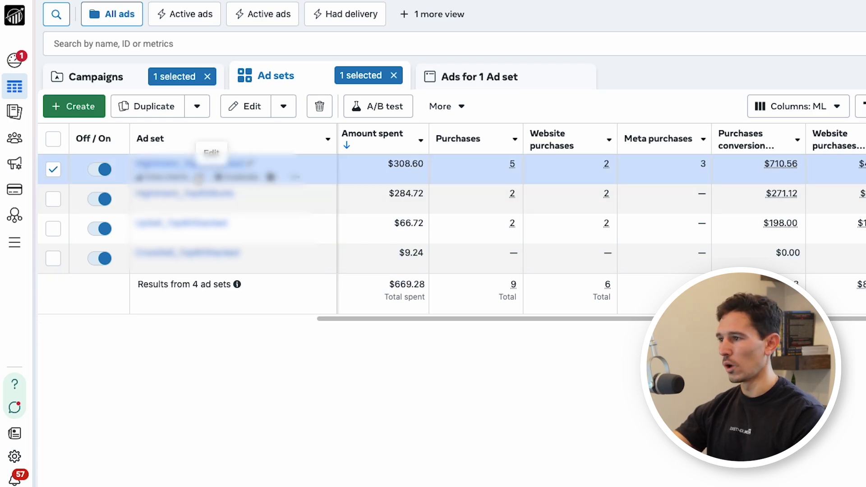
pyautogui.click(200, 178)
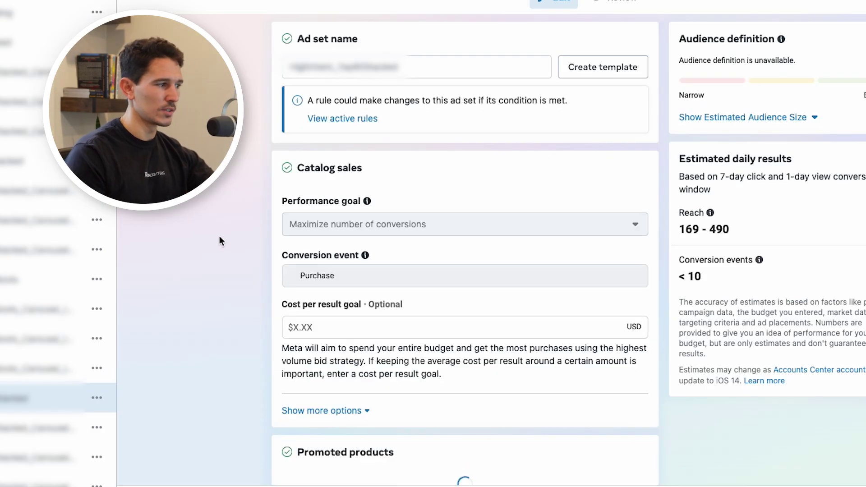
# - Expand the ad set's additional catalog sales options to inspect the attribution setting and delivery type
pyautogui.scroll(-1, 221, 247)
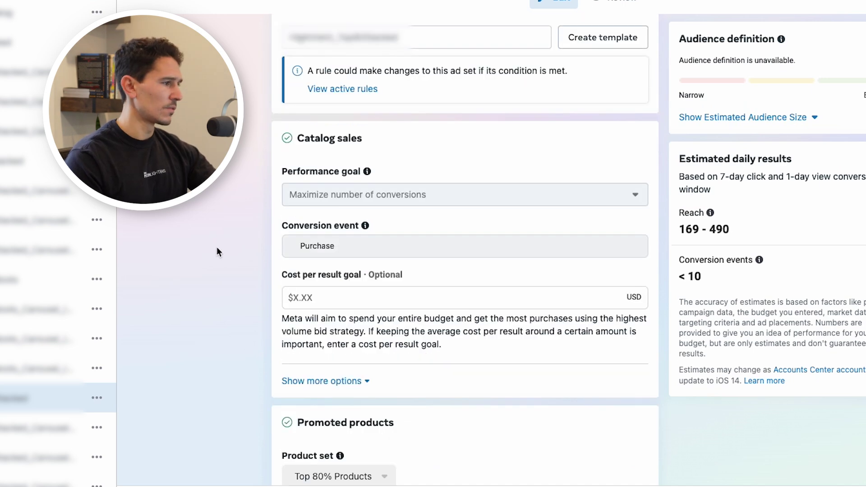
pyautogui.click(288, 380)
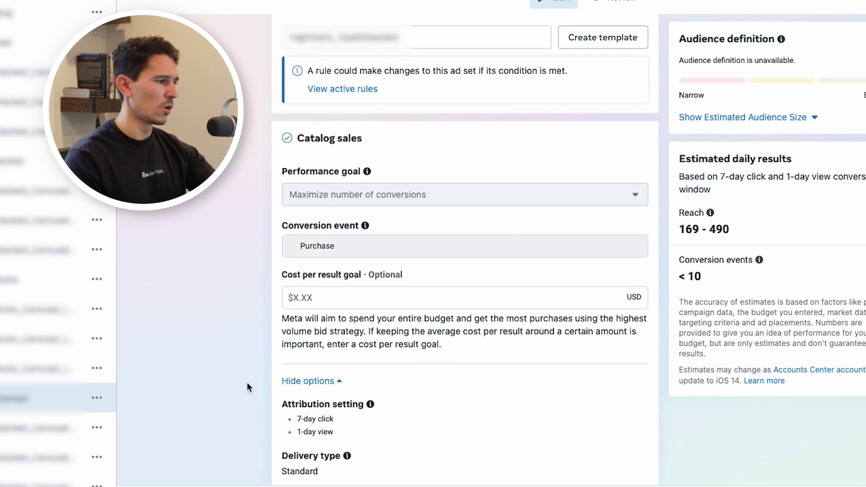
pyautogui.scroll(-3, 163, 361)
# - Examine the ad set's promoted product set, daily budget, schedule and retargeting audience settings
pyautogui.scroll(-6, 239, 324)
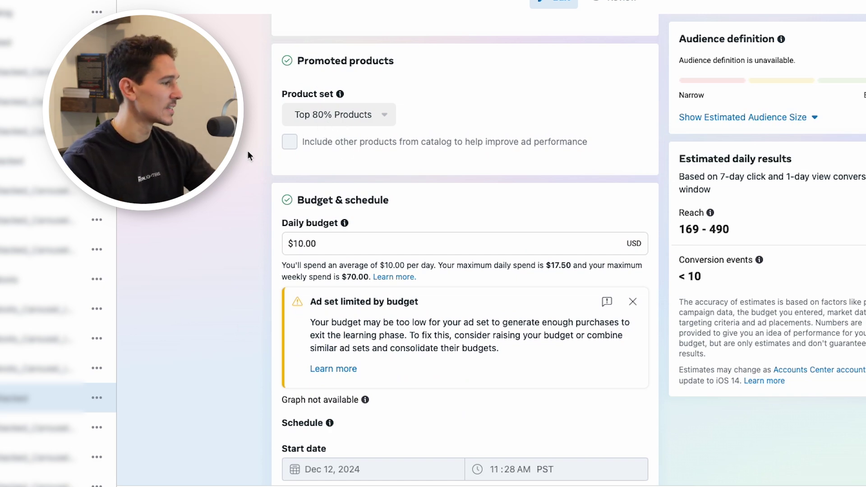
pyautogui.scroll(-5, 253, 153)
pyautogui.scroll(3, 313, 117)
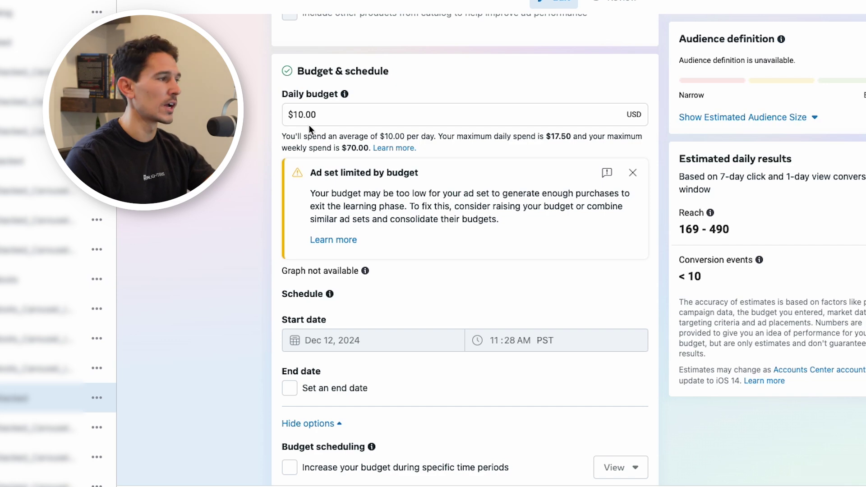
pyautogui.scroll(-3, 287, 128)
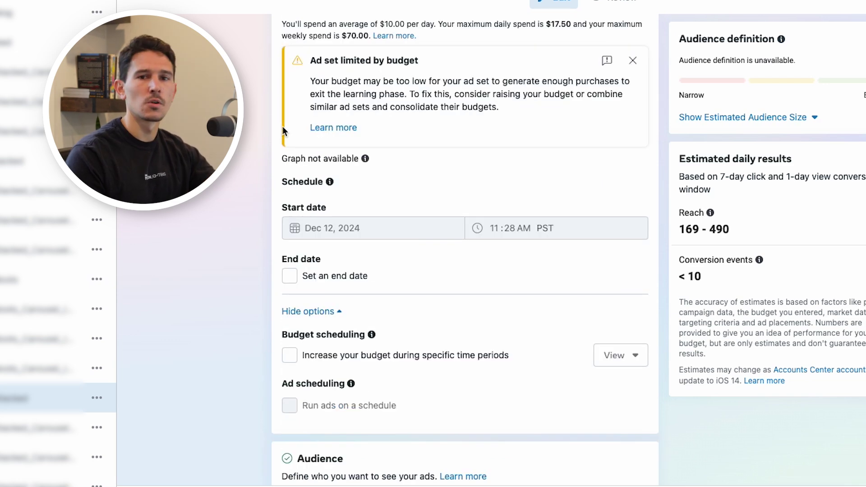
pyautogui.scroll(-12, 284, 130)
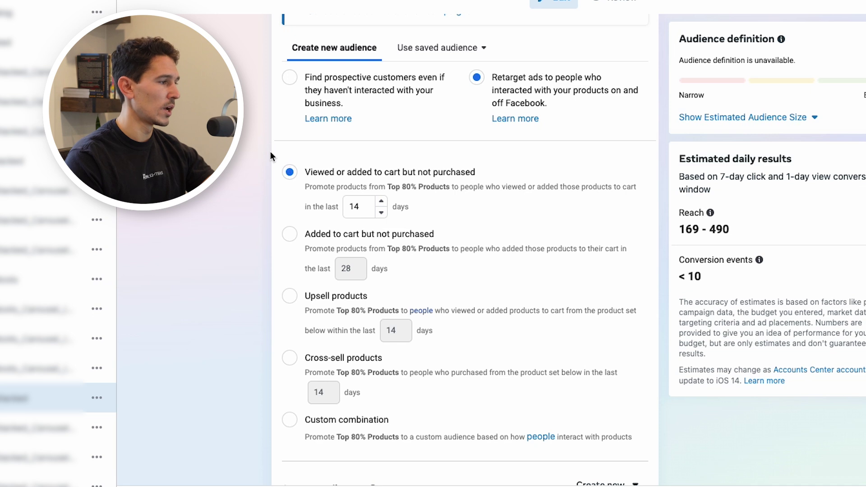
pyautogui.scroll(-10, 271, 154)
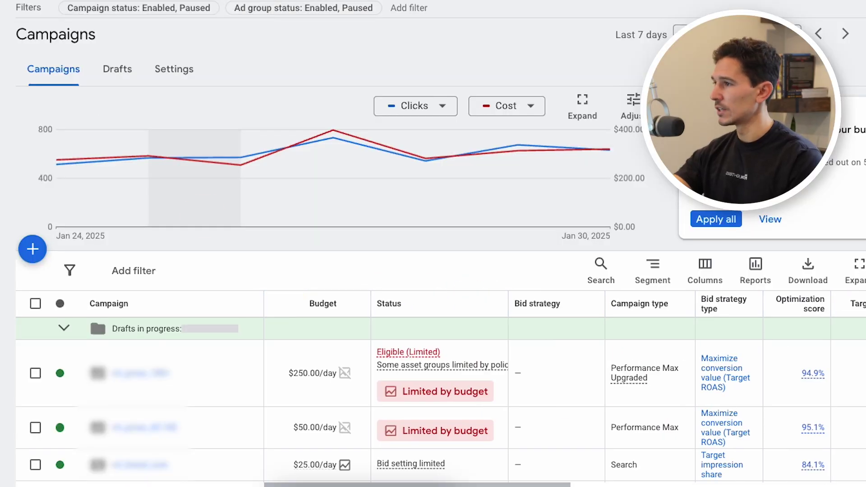
# - In Google Ads, filter the campaign view to the three enabled campaigns: two Performance Max and one Search
pyautogui.scroll(-4, 624, 75)
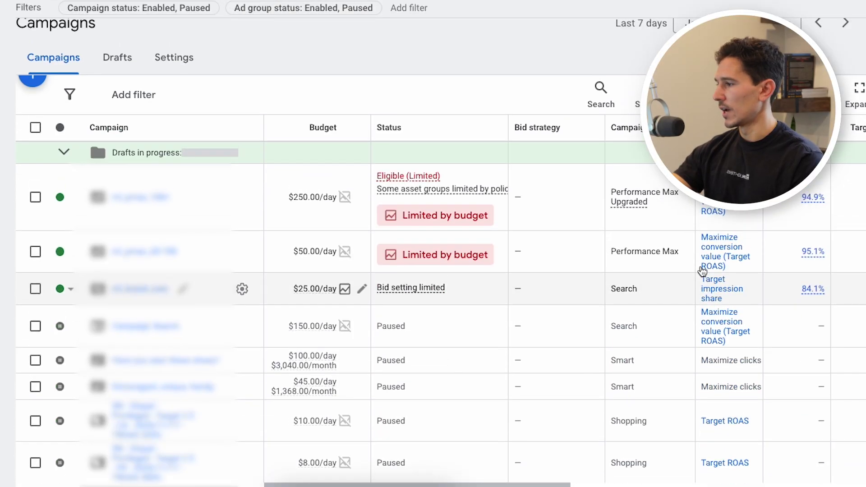
pyautogui.click(35, 197)
pyautogui.click(35, 251)
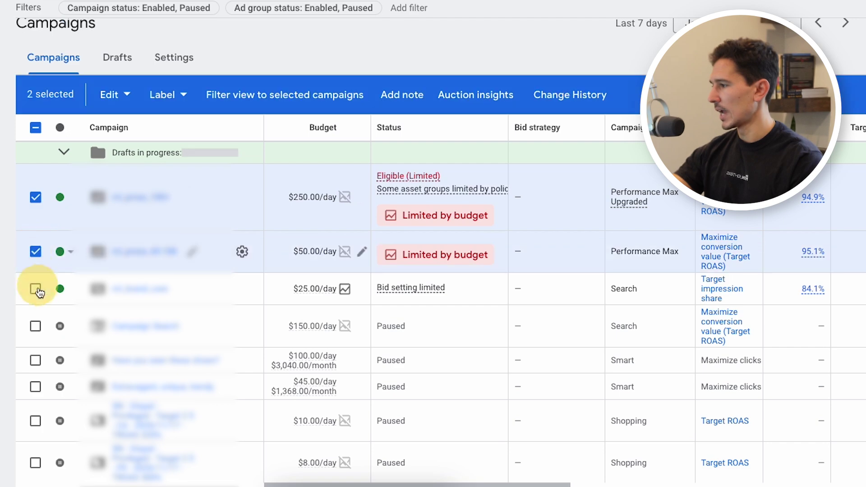
pyautogui.click(35, 289)
pyautogui.click(316, 100)
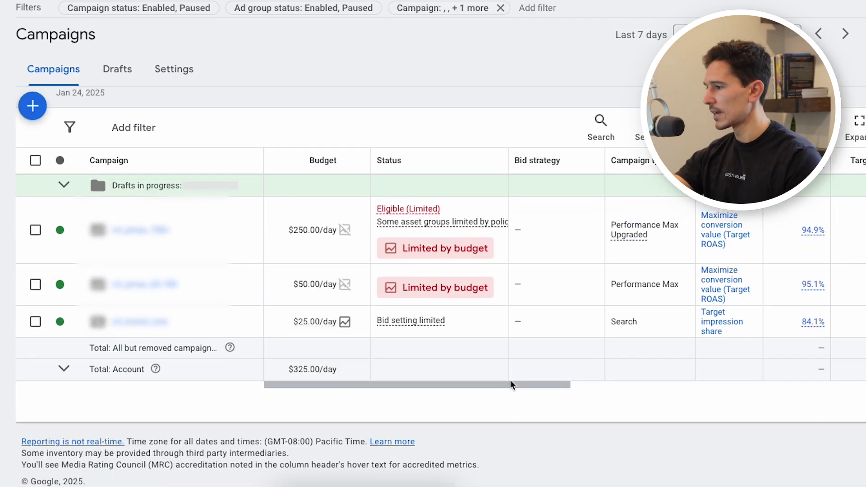
# - Highlight the account's total daily budget and bring the target ROAS, cost and conversions columns into view
pyautogui.doubleClick(299, 373)
pyautogui.moveTo(453, 384); pyautogui.dragTo(556, 389)
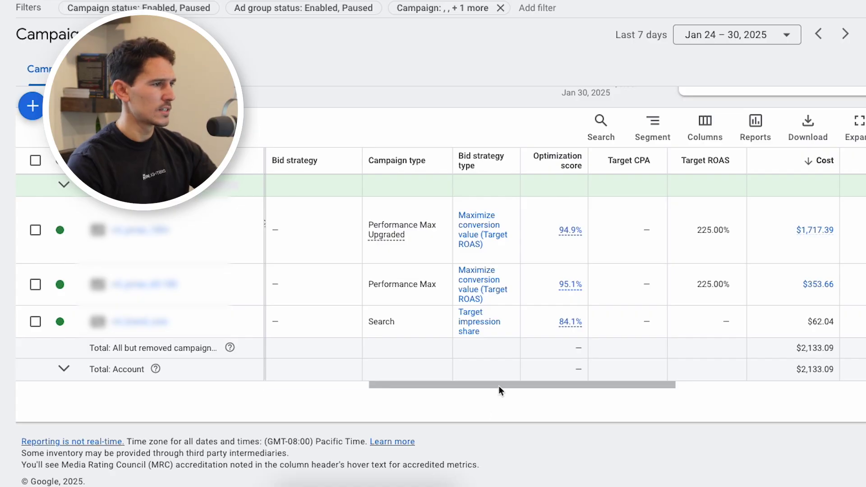
pyautogui.moveTo(498, 385); pyautogui.dragTo(529, 387)
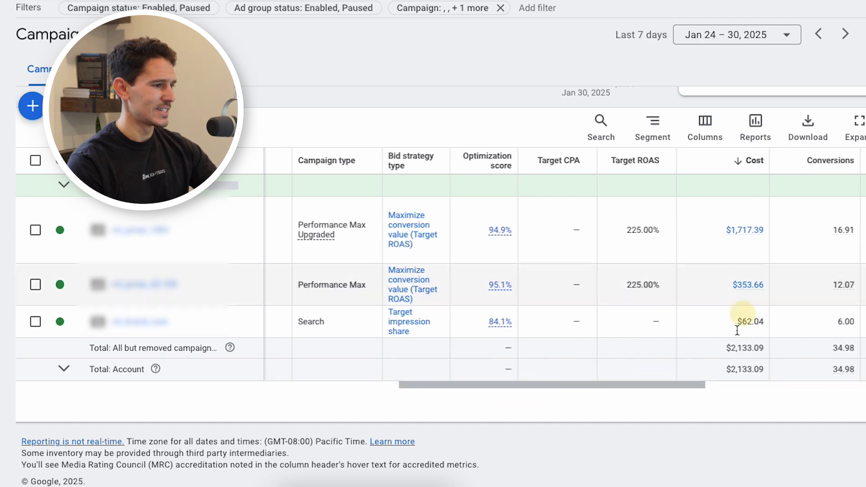
# - Set the reporting date range to Last 30 days and highlight the filtered campaigns' total conversions and conversion value
pyautogui.click(712, 37)
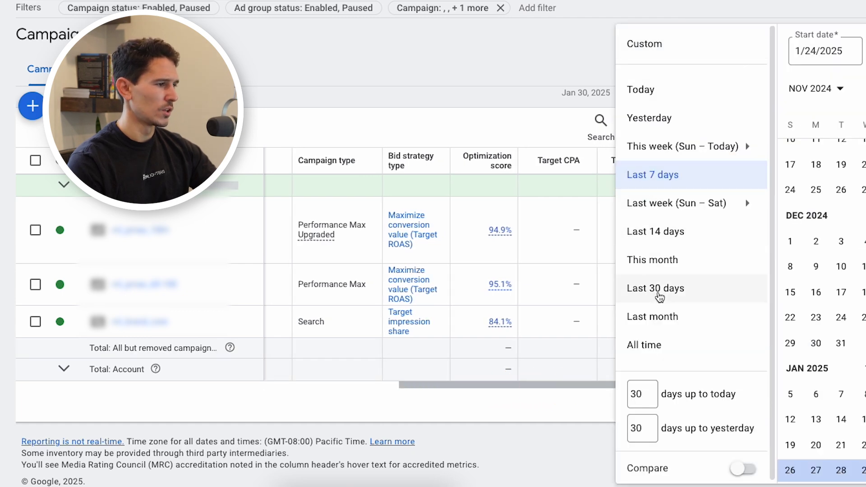
pyautogui.click(656, 288)
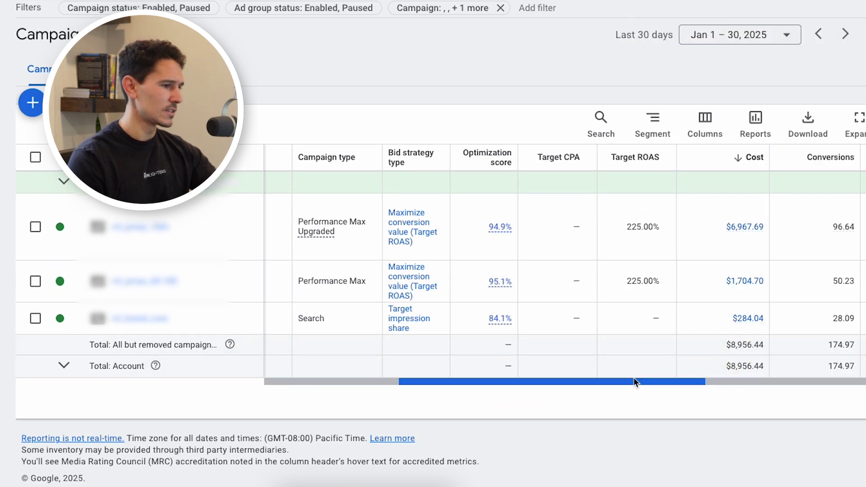
pyautogui.moveTo(633, 381); pyautogui.dragTo(705, 381)
pyautogui.doubleClick(658, 345)
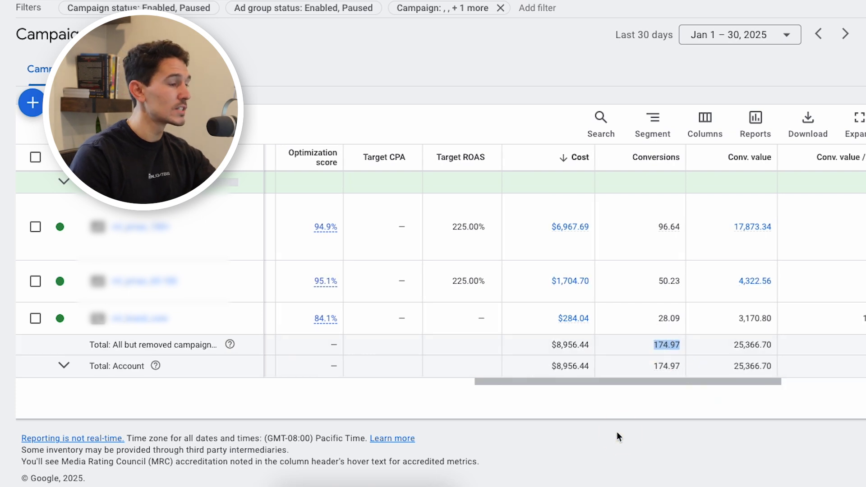
pyautogui.click(753, 345)
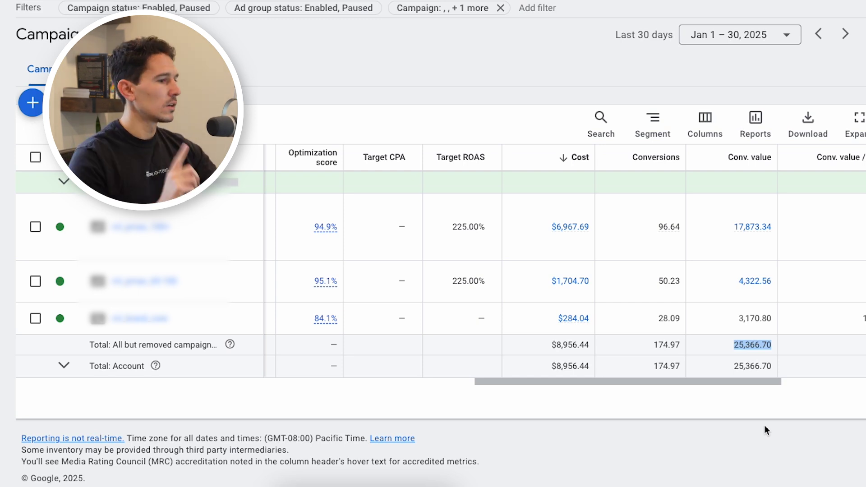
# - Bring the conversion value / cost column into view and highlight the filtered campaigns' total cost
pyautogui.hscroll(3, 705, 380)
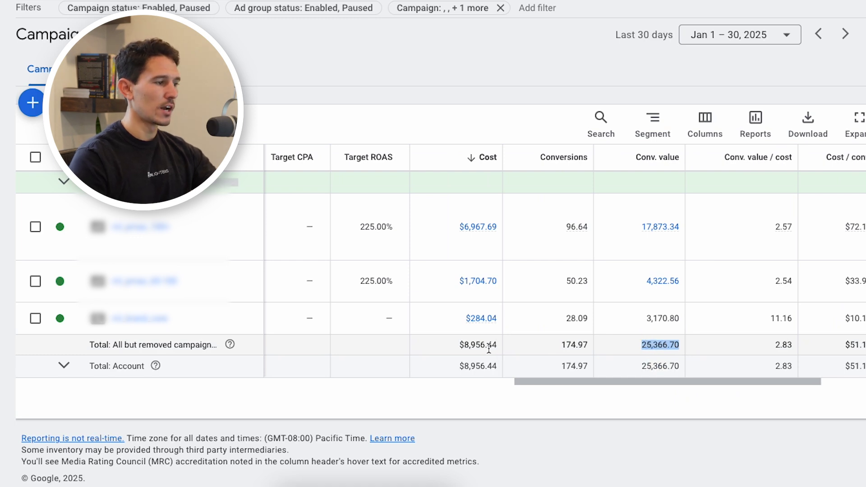
pyautogui.doubleClick(489, 344)
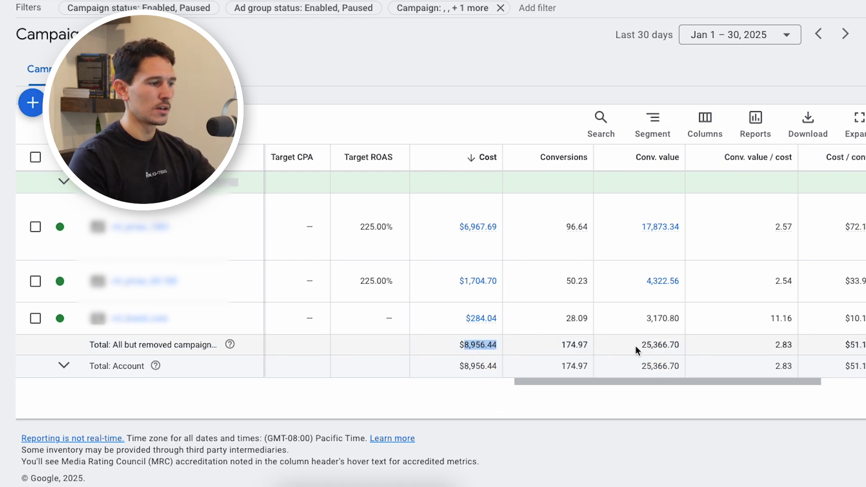
pyautogui.click(663, 343)
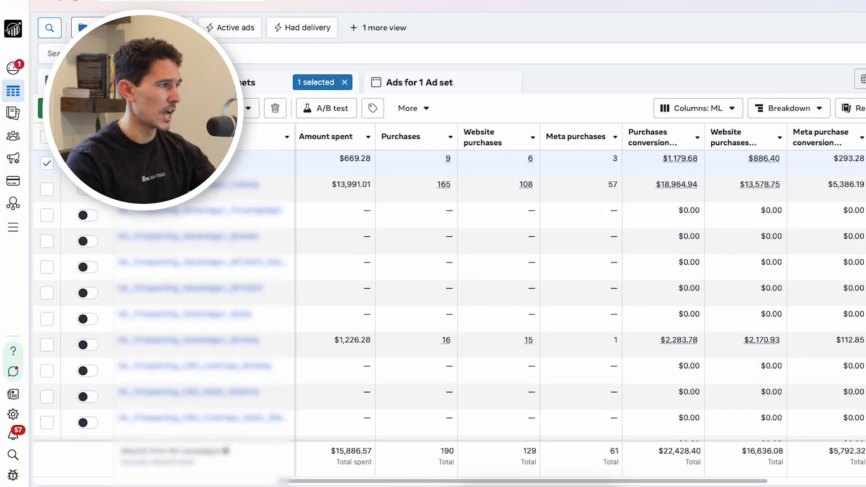
# - In Meta Ads Manager, deselect the selected campaign and set the reporting date range to Last 7 days
pyautogui.click(47, 163)
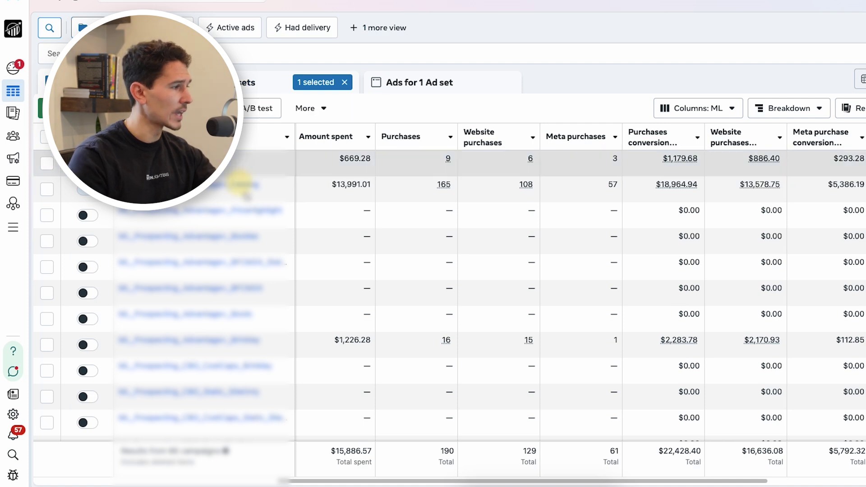
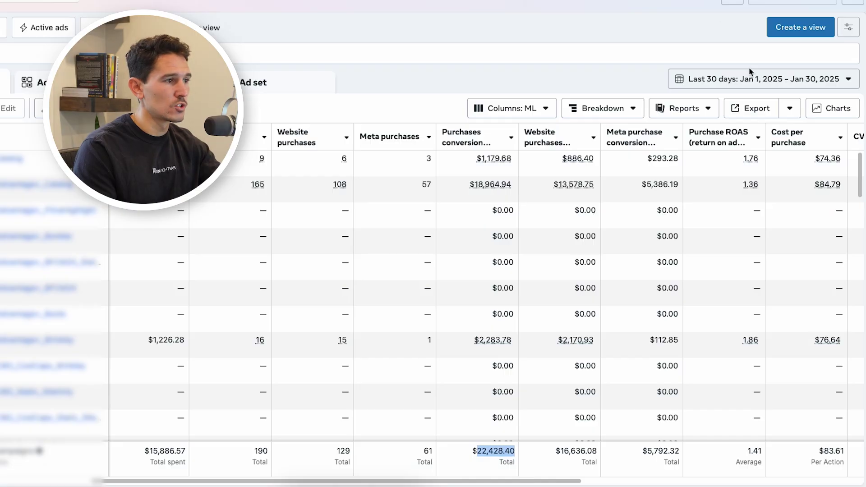
pyautogui.click(750, 75)
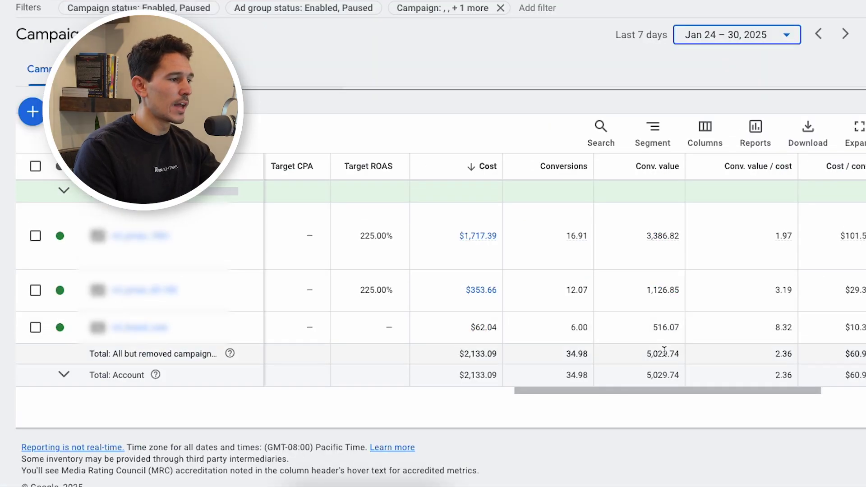
# - Highlight the last-7-days total conversion value in Google Ads, followed by the total purchases conversion value in Meta Ads Manager
pyautogui.doubleClick(664, 351)
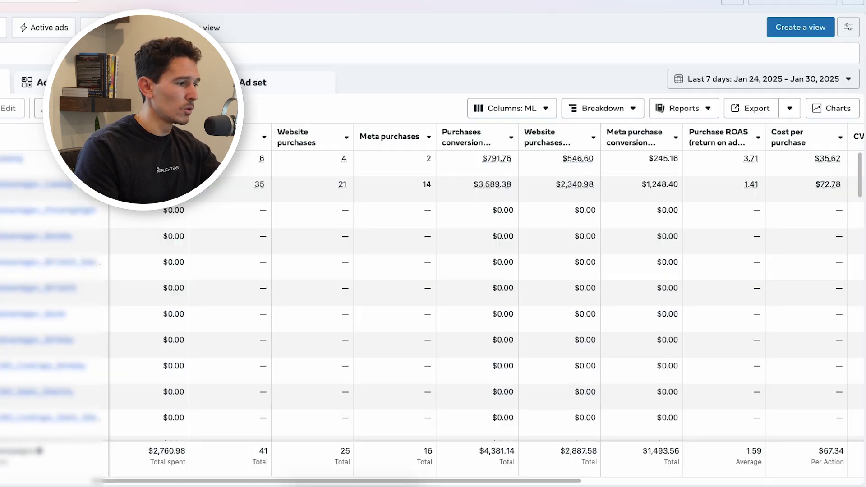
pyautogui.scroll(-3, 559, 453)
pyautogui.doubleClick(499, 450)
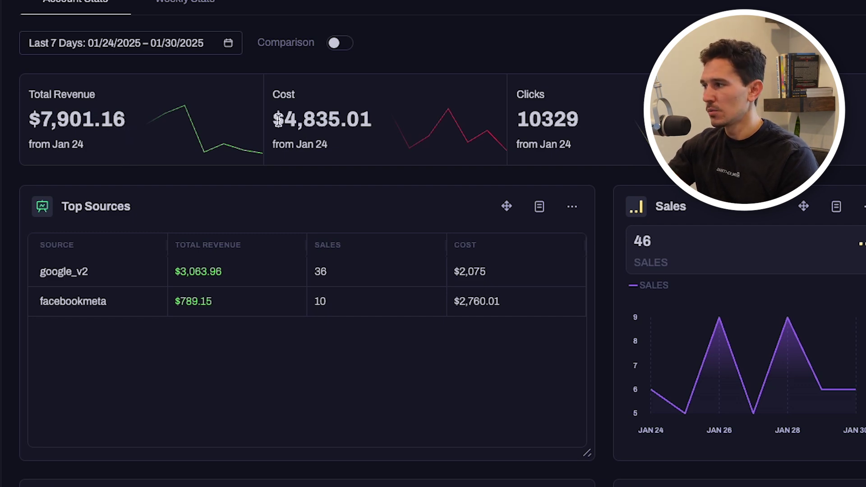
# - In the attribution dashboard, highlight the last-7-days total cost and the revenue attributed to google_v2 and facebookmeta
pyautogui.moveTo(278, 120); pyautogui.dragTo(369, 116)
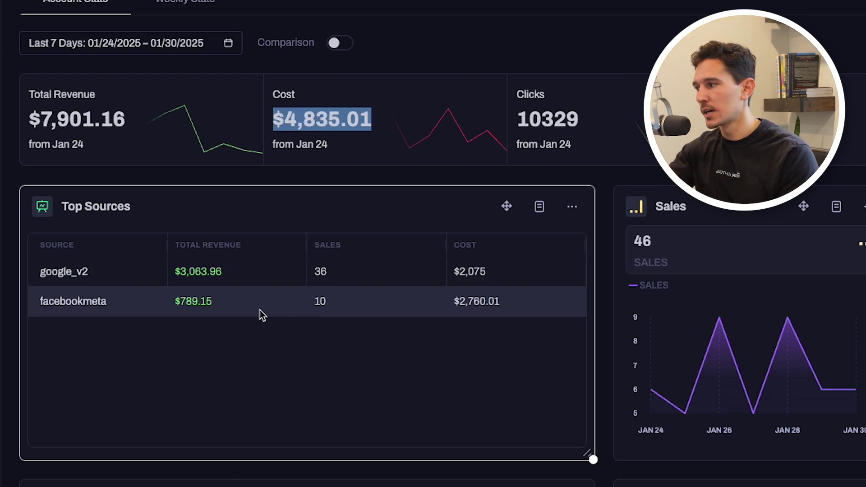
pyautogui.doubleClick(201, 272)
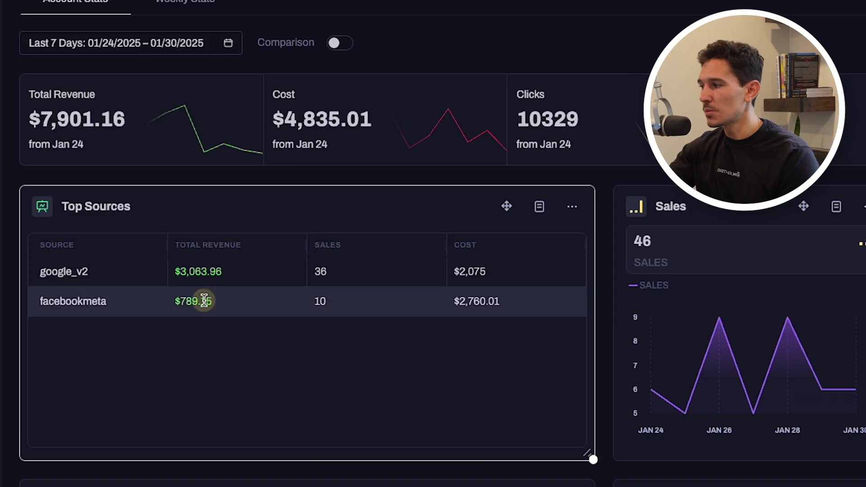
pyautogui.doubleClick(204, 301)
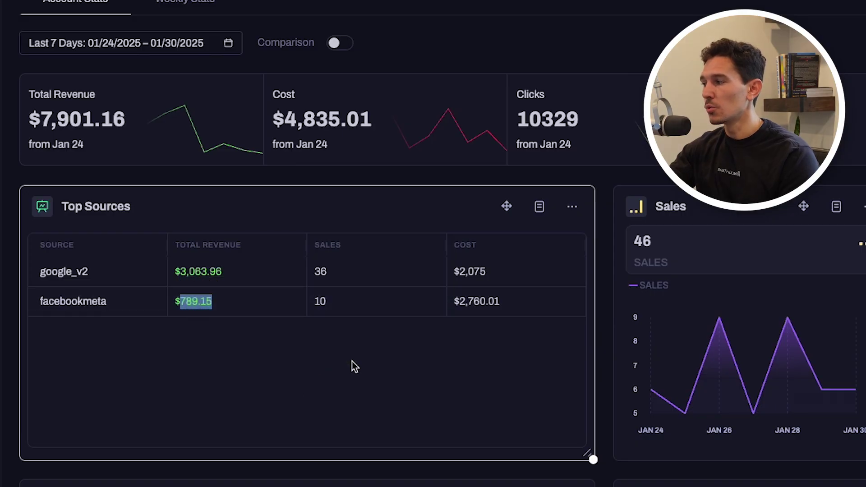